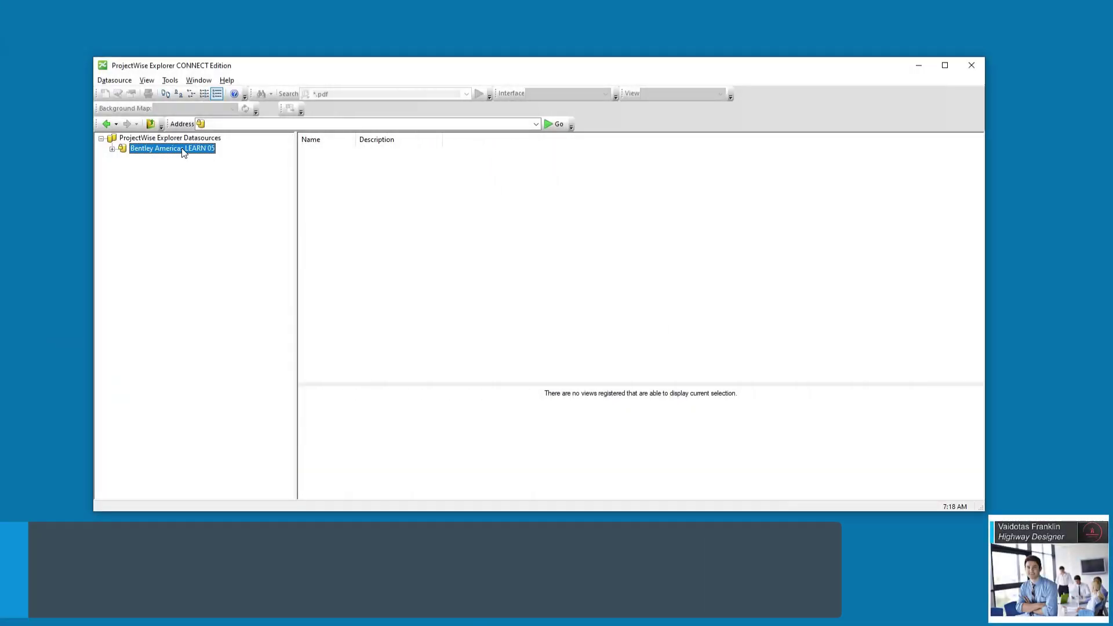
- Log into the LEARN 05 datasource with the account password
double_click(183, 151)
key(ctrl+v)
key(Return)
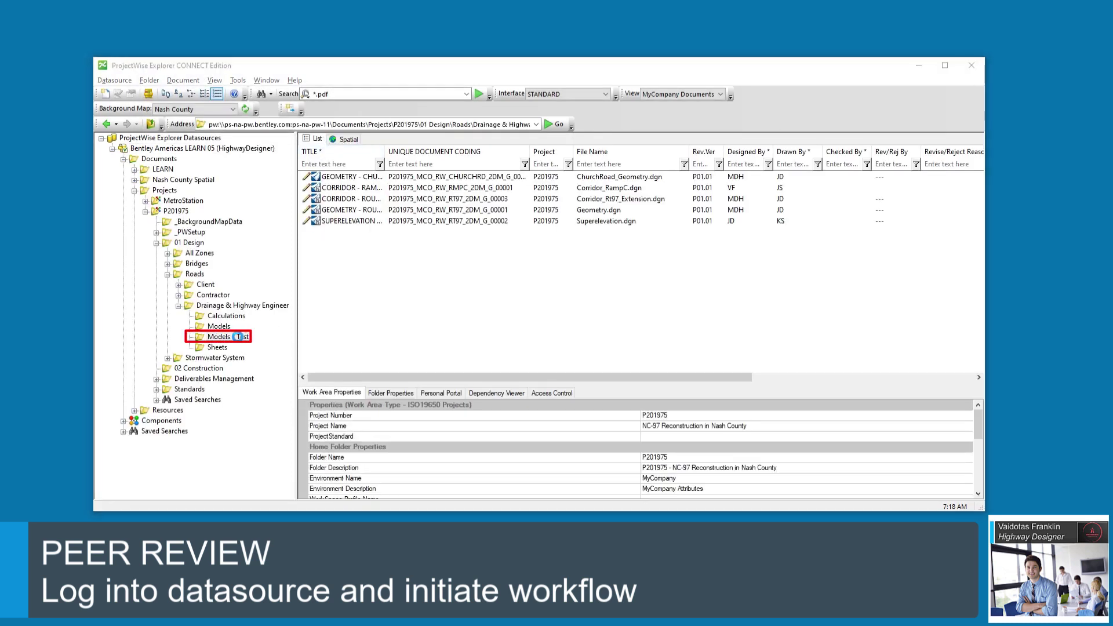
- Assign the Advanced Design Workflow to the Models - Test folder and confirm the change
click(237, 336)
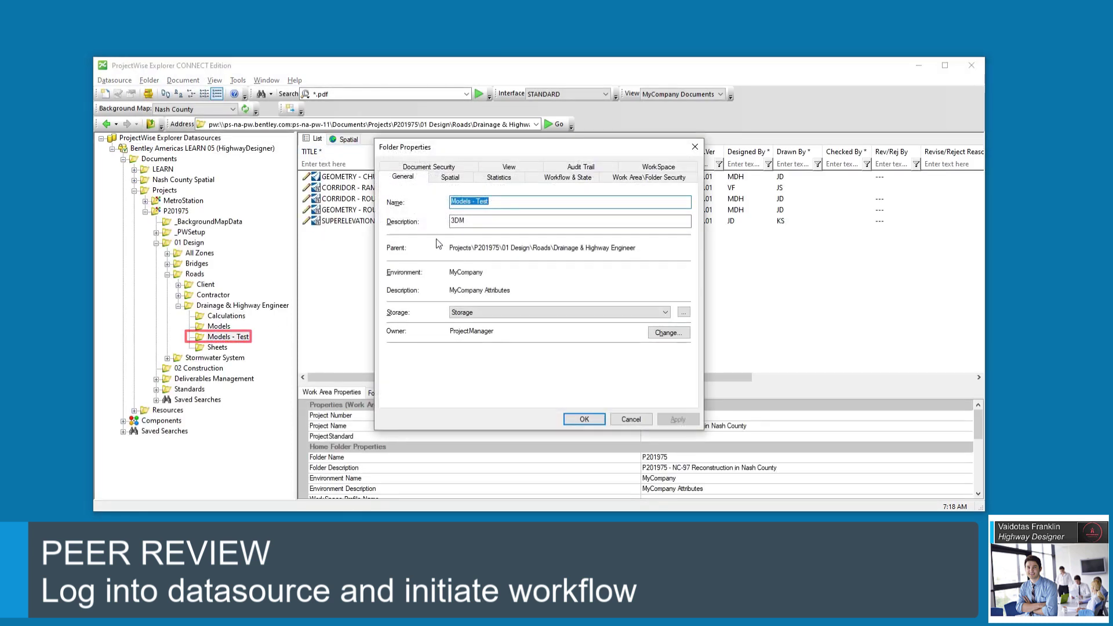
click(580, 177)
click(535, 204)
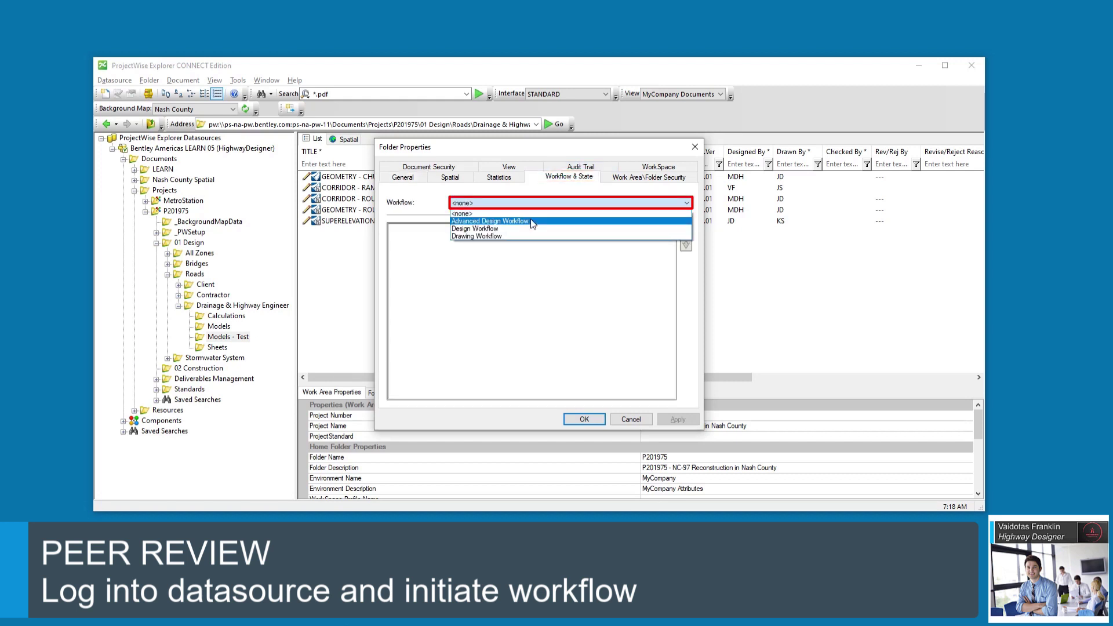
click(534, 222)
click(606, 360)
click(584, 419)
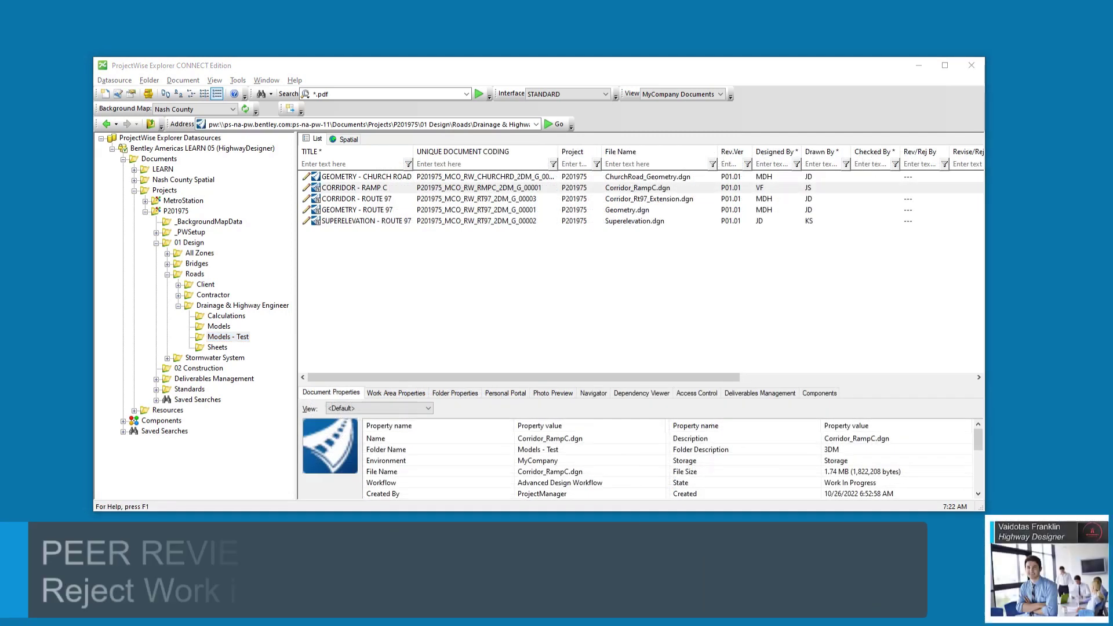
- Save the reject reason 'Ramp C Corridor needs to be adjusted to match up with Route 97' on CORRIDOR - RAMP C
click(327, 189)
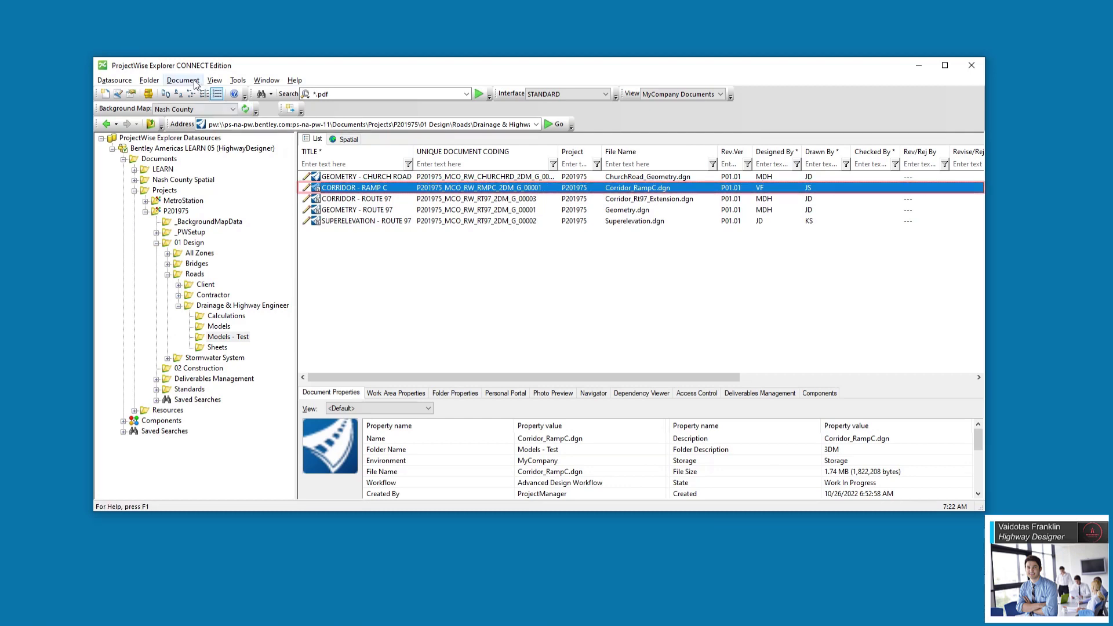
click(183, 80)
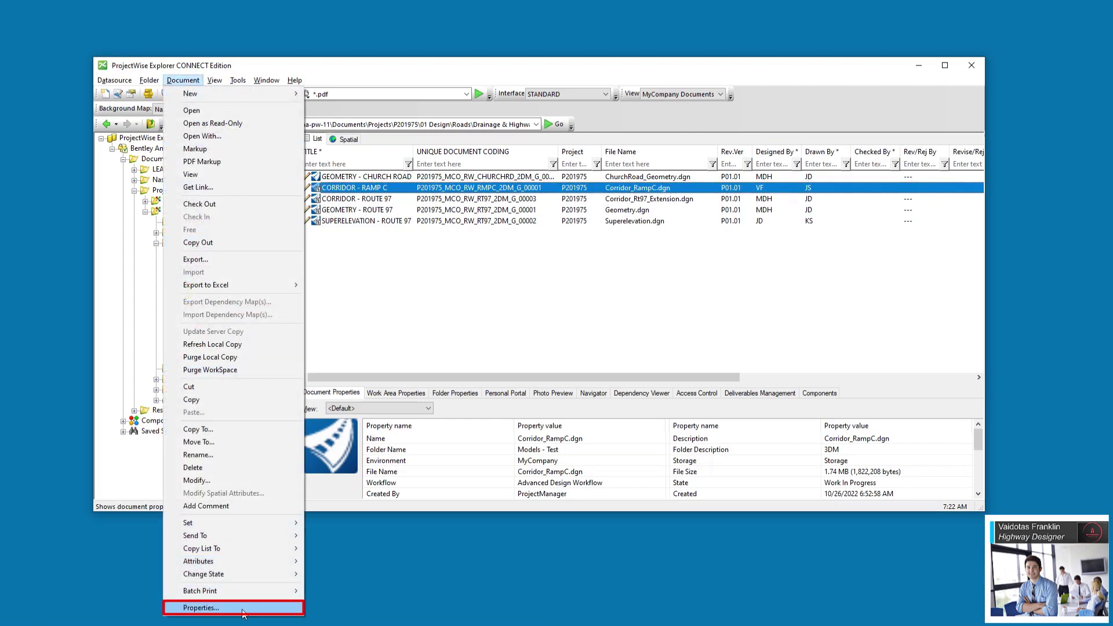
click(201, 607)
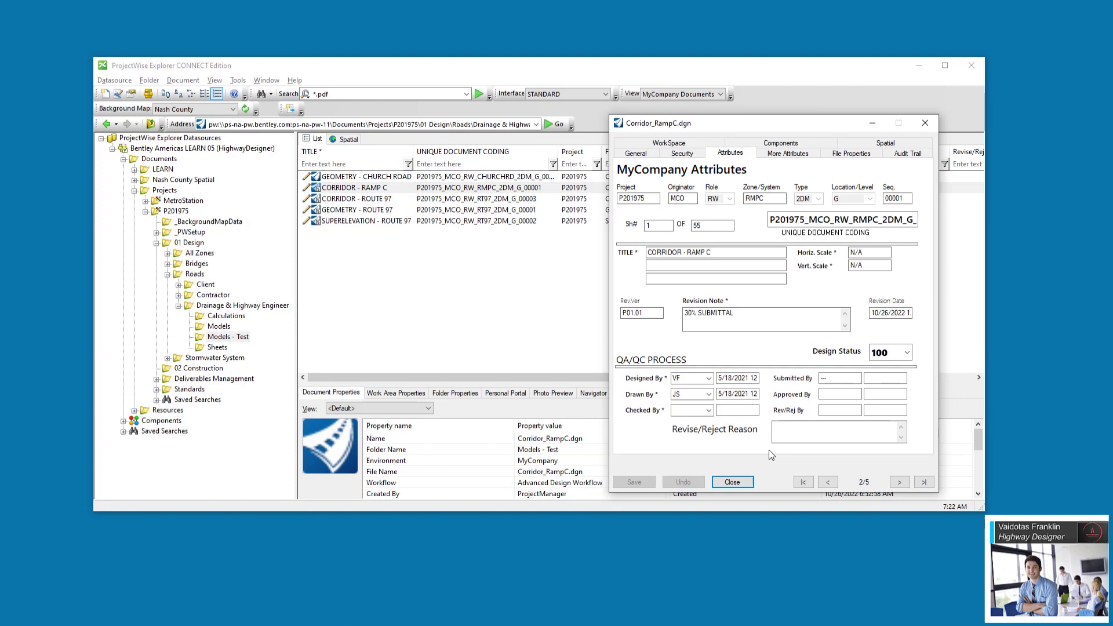
click(801, 430)
text(Ramp C Corridor needs to be adjusted to match up with Route 97)
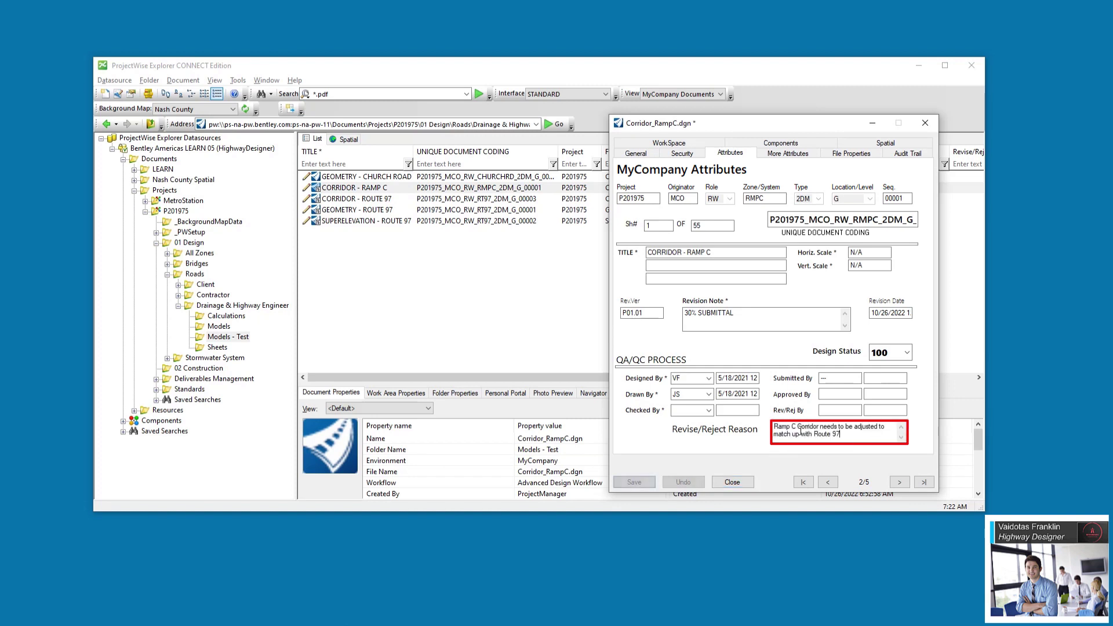
click(653, 481)
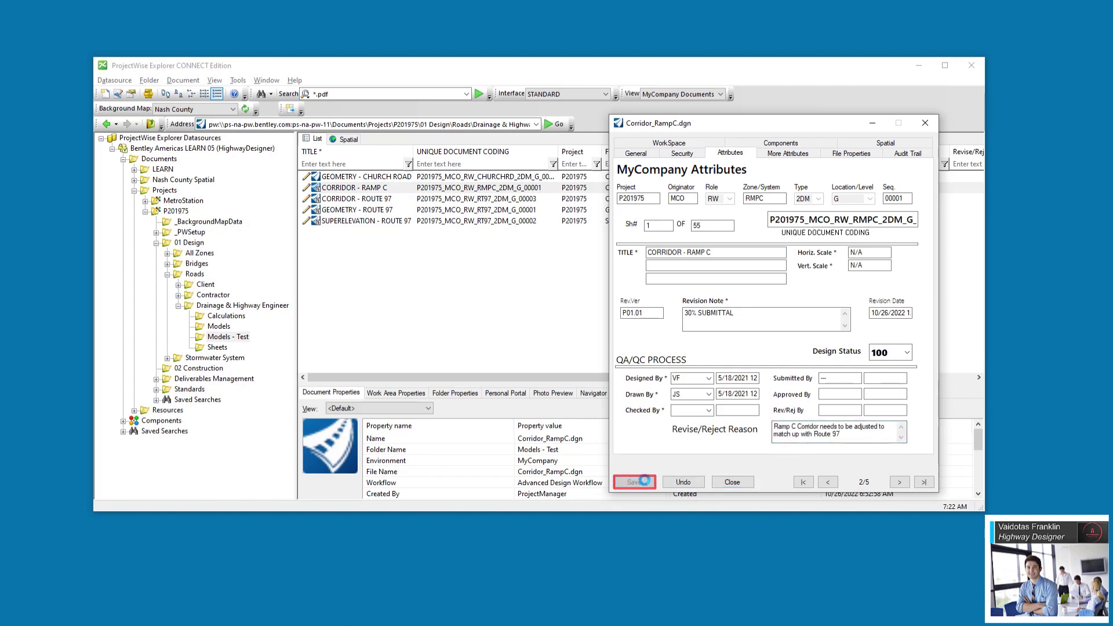
- Revise/Reject CORRIDOR - RAMP C, creating new minor version P01.02
click(368, 187)
click(183, 80)
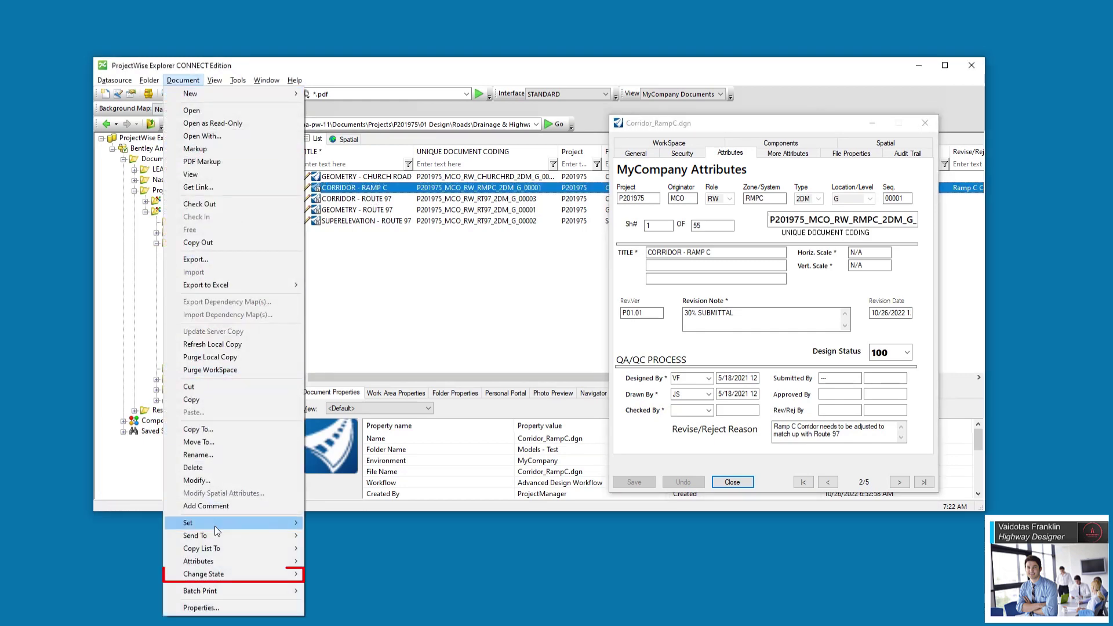
mouse_move(284, 574)
click(344, 506)
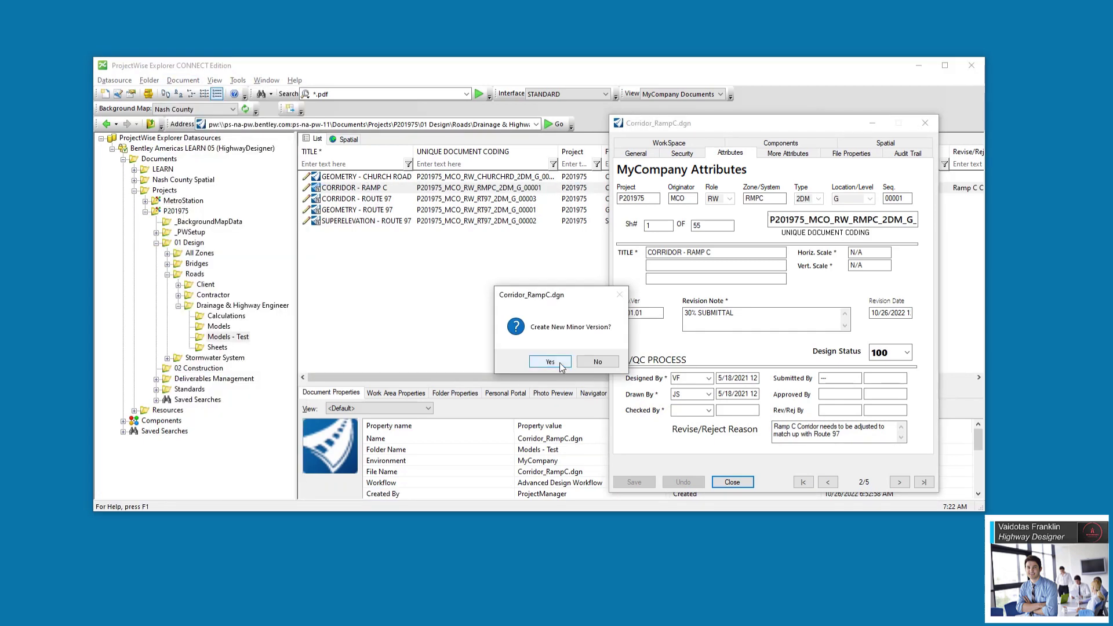
click(559, 361)
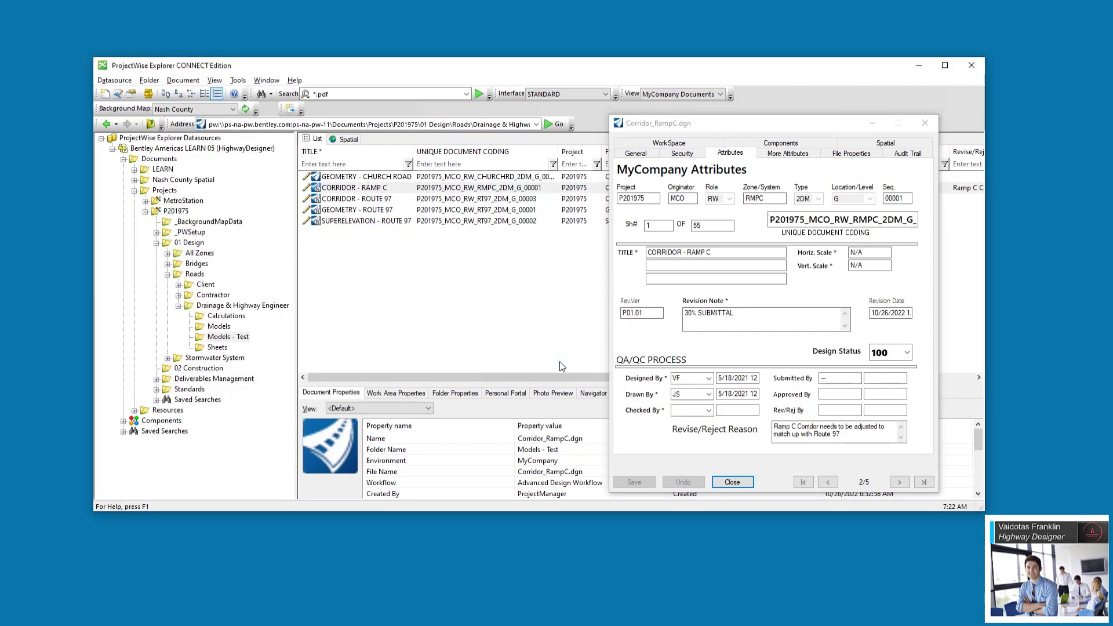
click(731, 482)
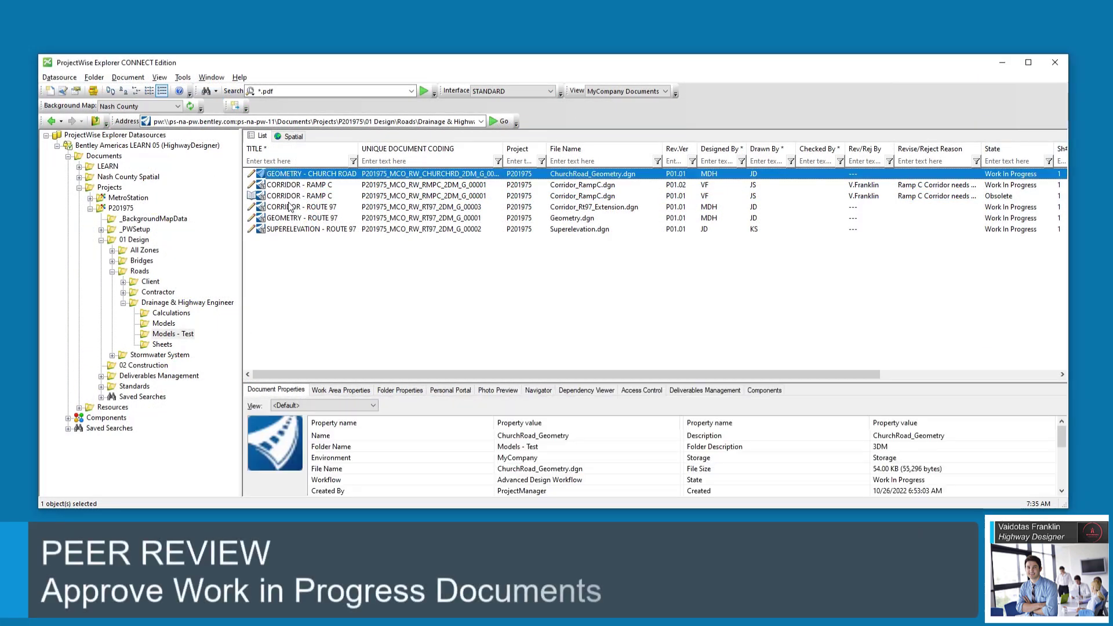
- Set Checked By on the MyCompany Attributes for the Church Road and three Route 97 documents
ctrl+click(289, 207)
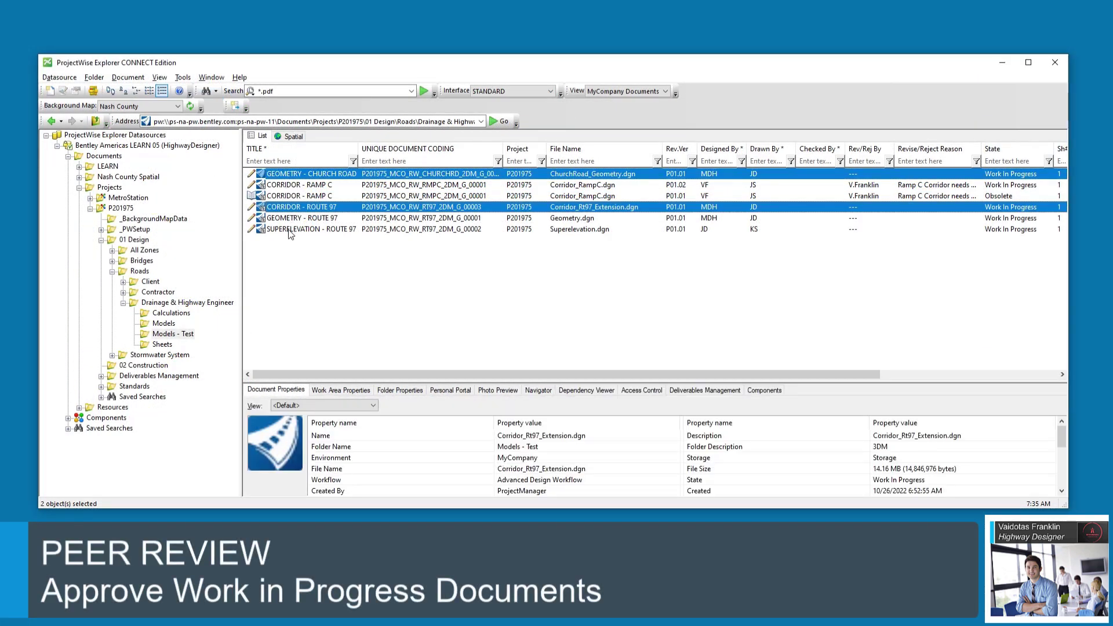
ctrl+shift+click(290, 229)
click(127, 77)
click(145, 470)
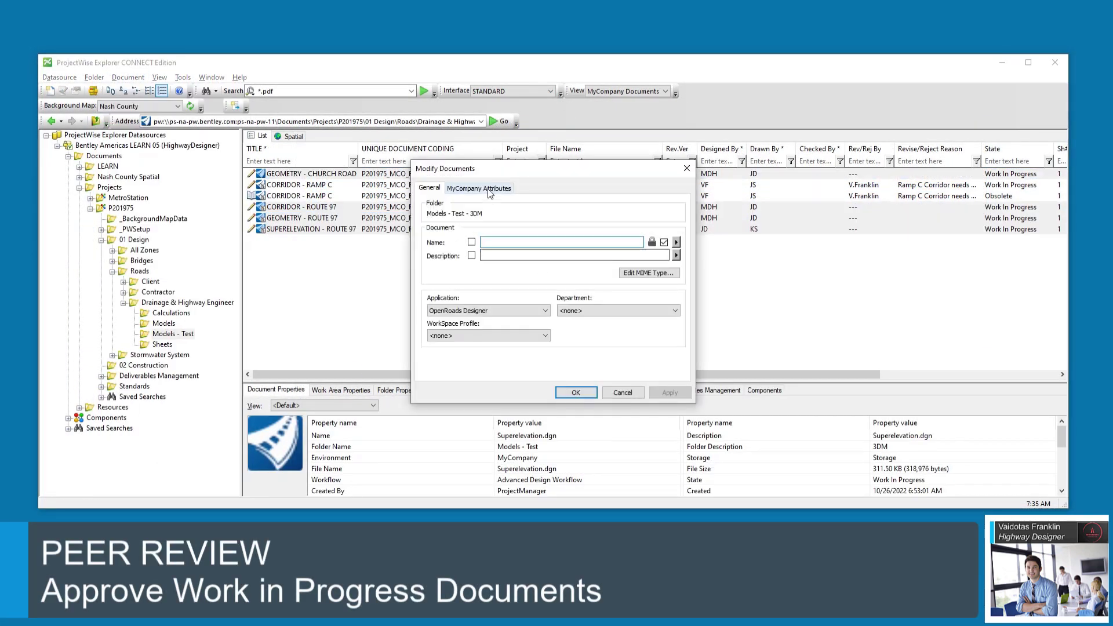
click(488, 189)
click(641, 251)
click(614, 264)
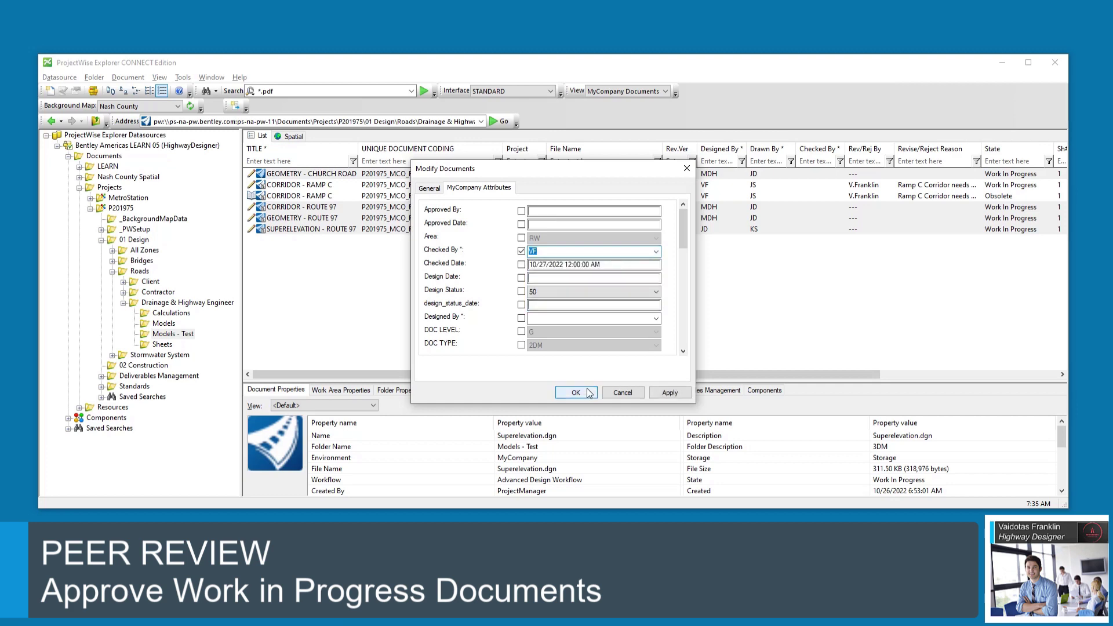
click(576, 393)
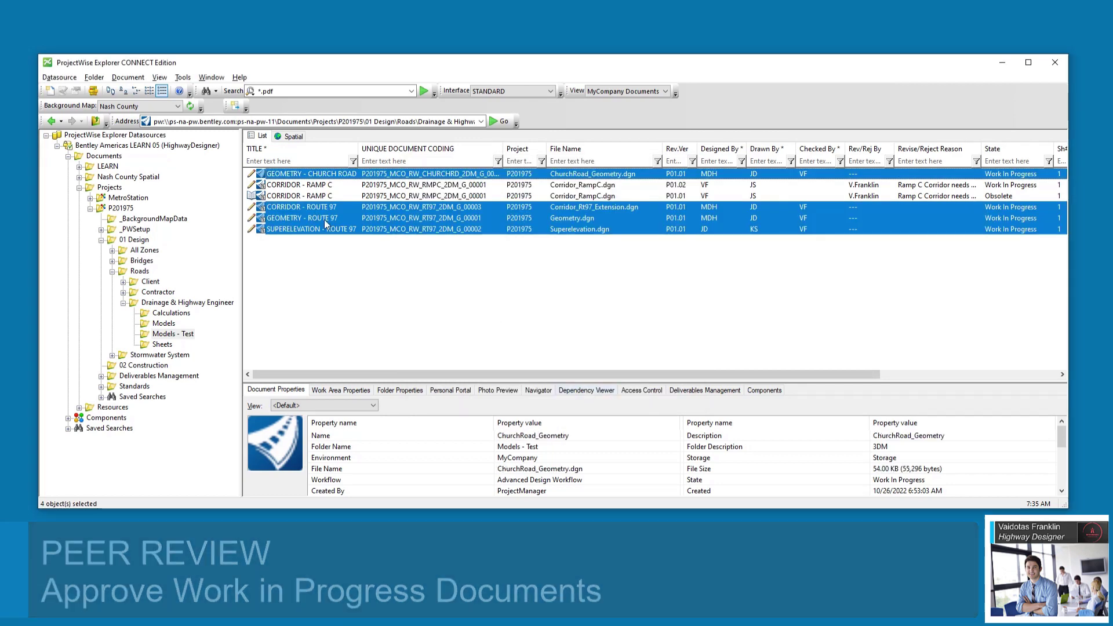
- Change the four selected documents' state to Approve, confirming the submission
right_click(289, 174)
mouse_move(353, 586)
click(476, 510)
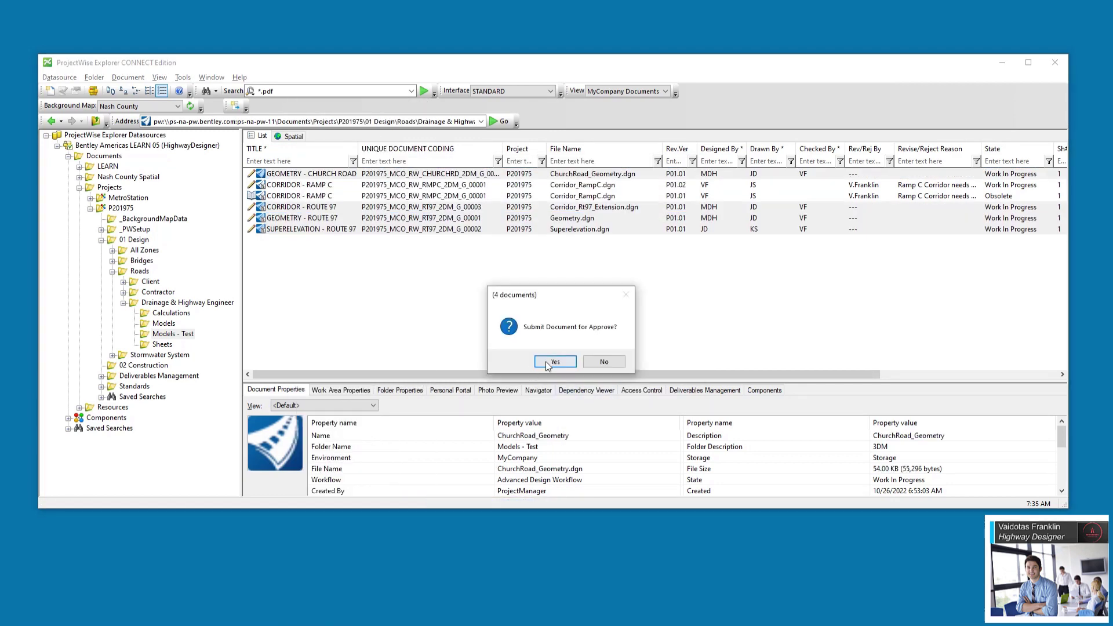
click(545, 361)
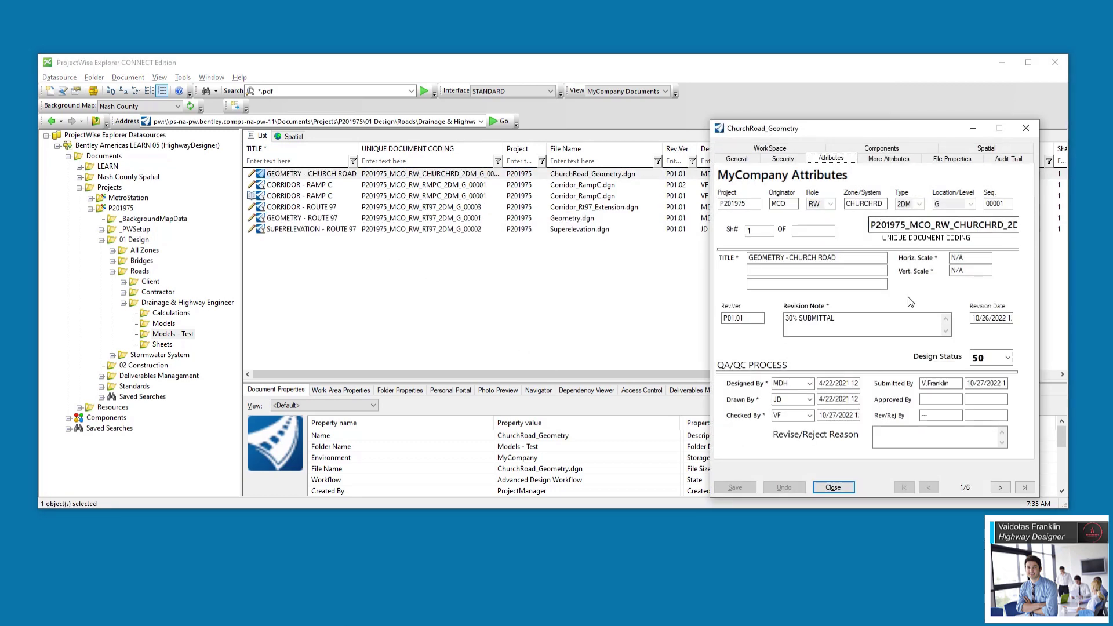
- Review the Corridor, Geometry and Superelevation Route 97 attributes, then close the dialog
click(288, 206)
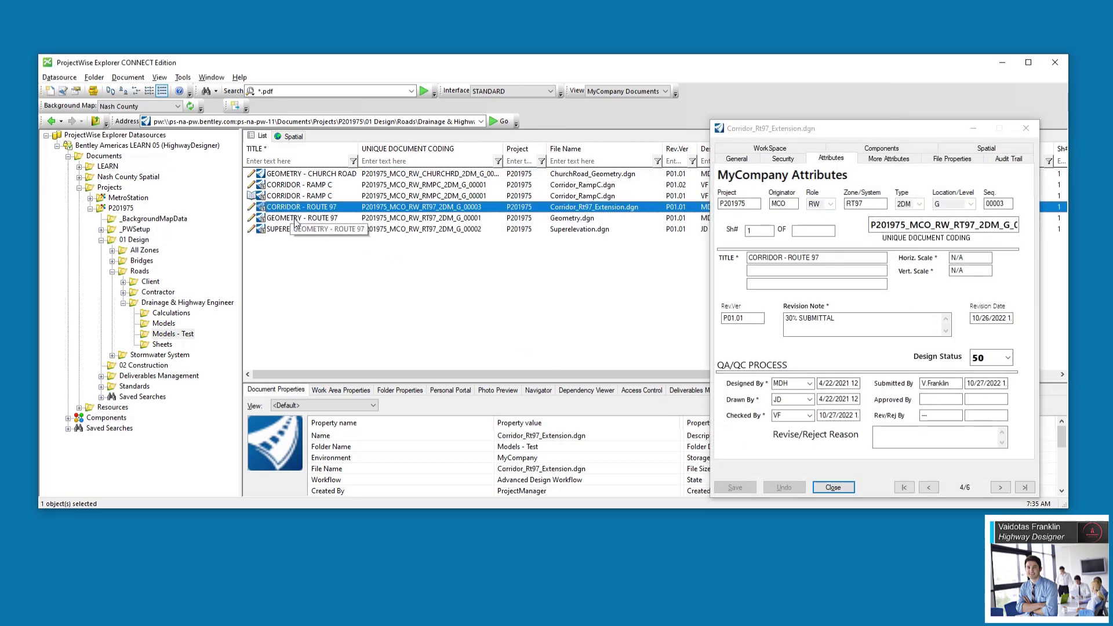
click(293, 218)
click(295, 229)
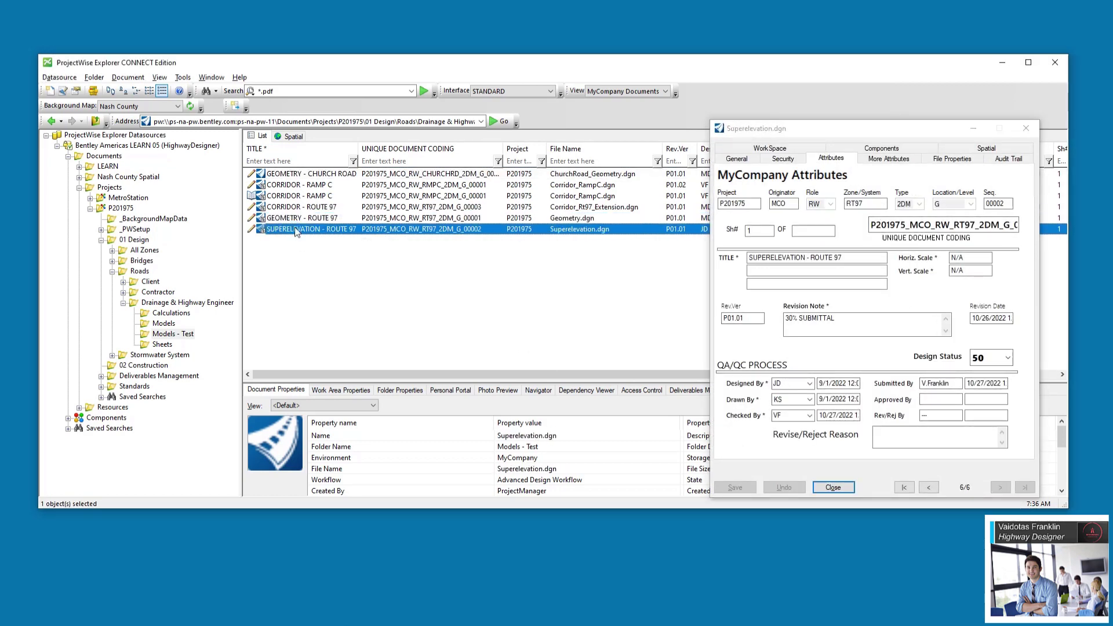
click(833, 487)
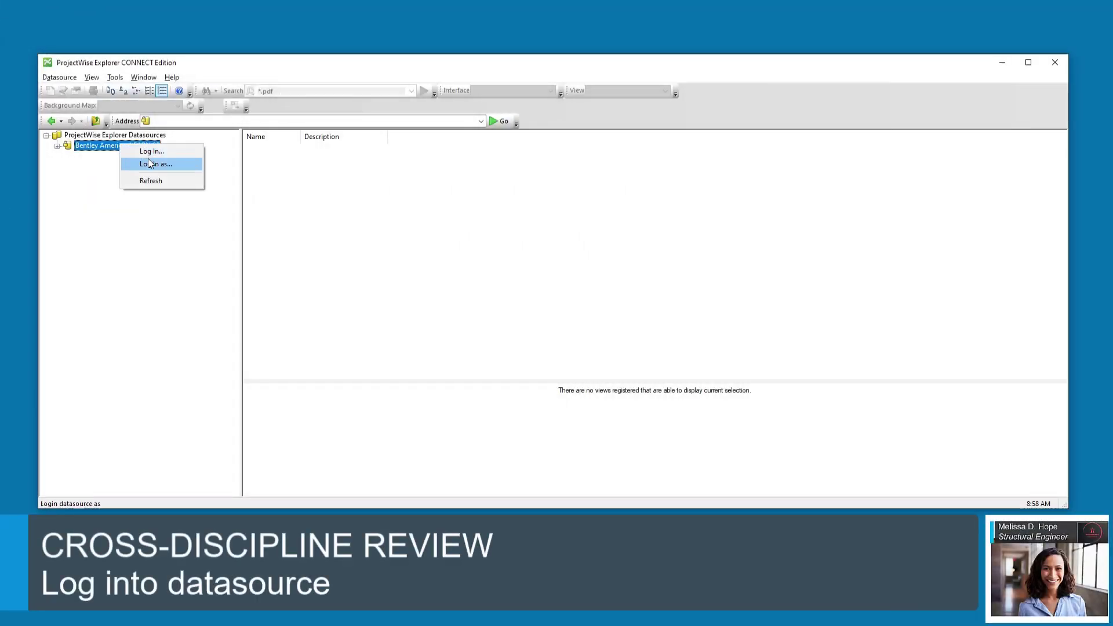
- Log into the datasource as the engineer with the account password
click(149, 164)
key(ctrl+v)
click(313, 80)
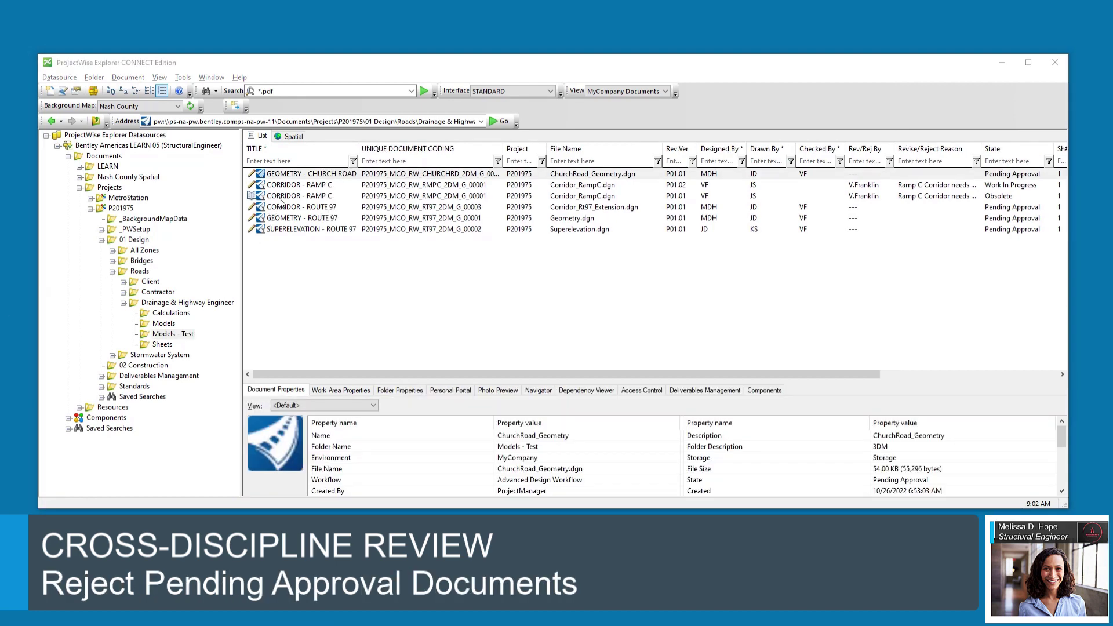
- Save a reject reason on GEOMETRY - CHURCH ROAD saying it does not clear Ramp C
click(298, 175)
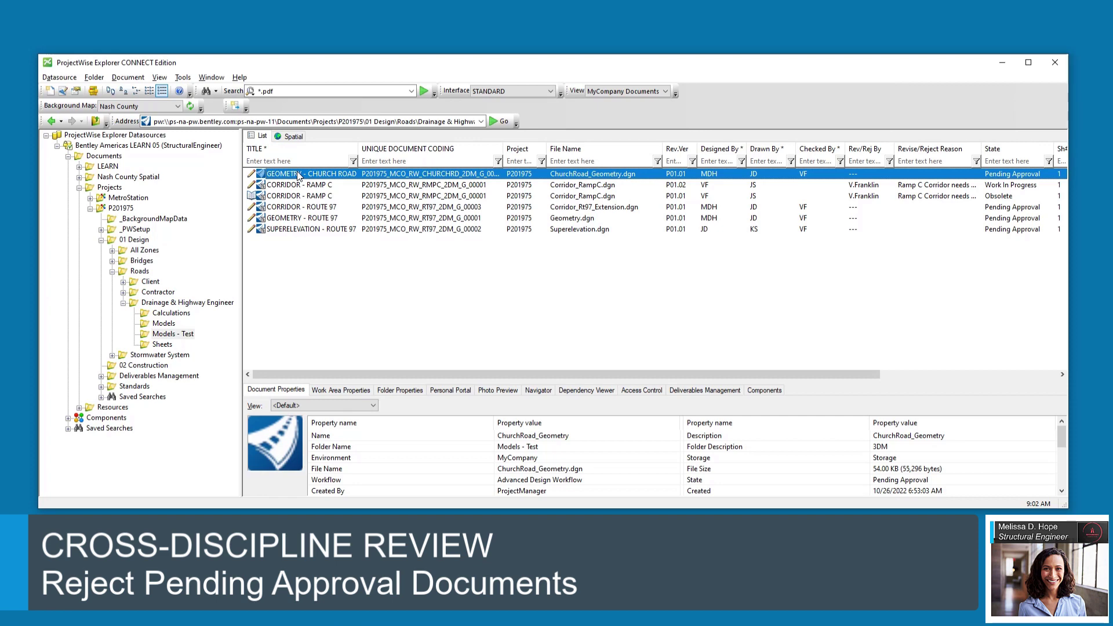
right_click(296, 174)
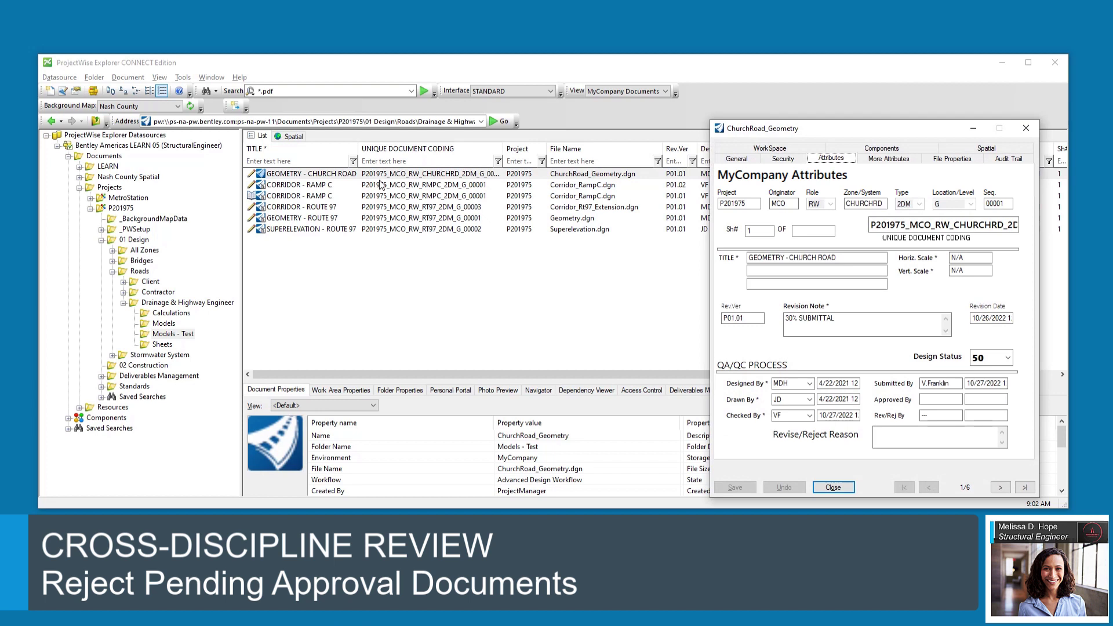
click(912, 433)
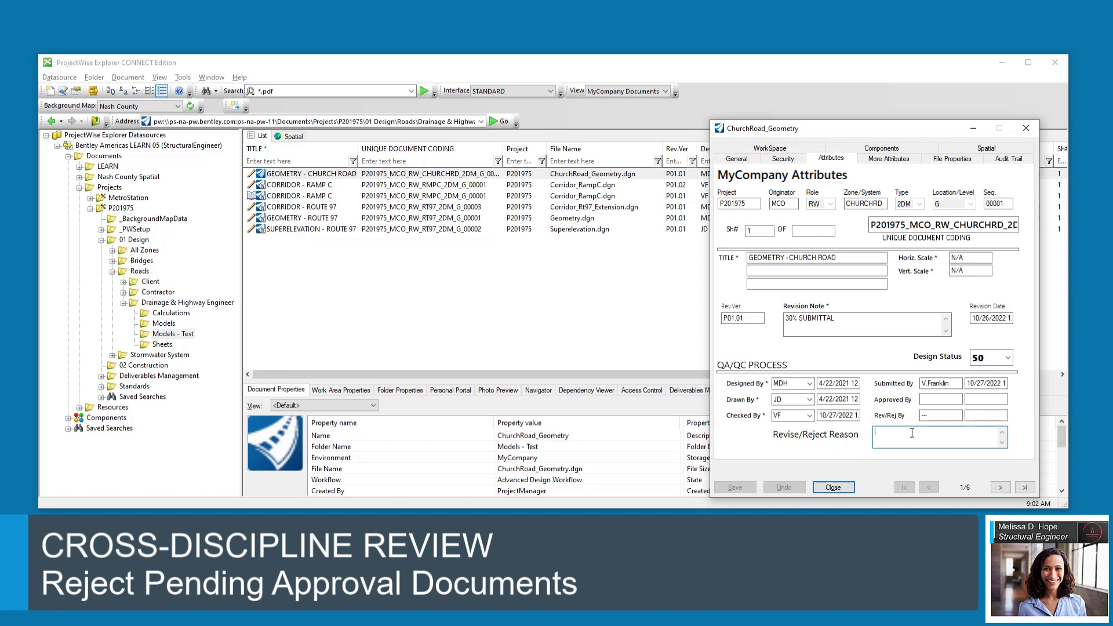
text(Church Road Geometry does not clear Ramp C at STA 14+22.33)
click(742, 483)
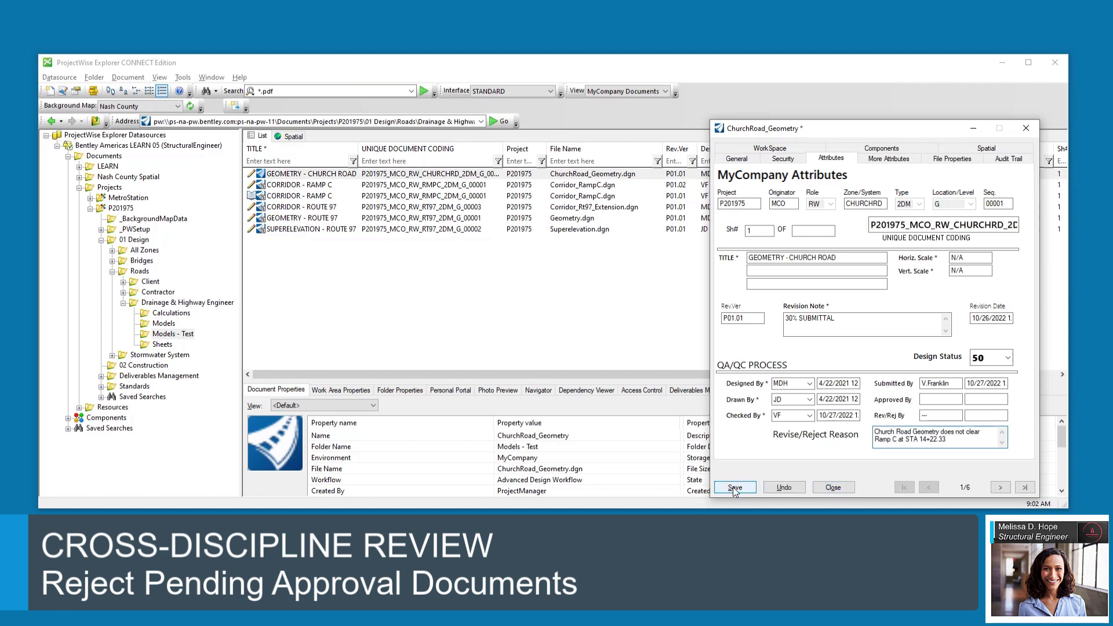
- Revise/Reject GEOMETRY - CHURCH ROAD, making P01.02 Work In Progress and P01.01 obsolete
right_click(298, 174)
mouse_move(360, 586)
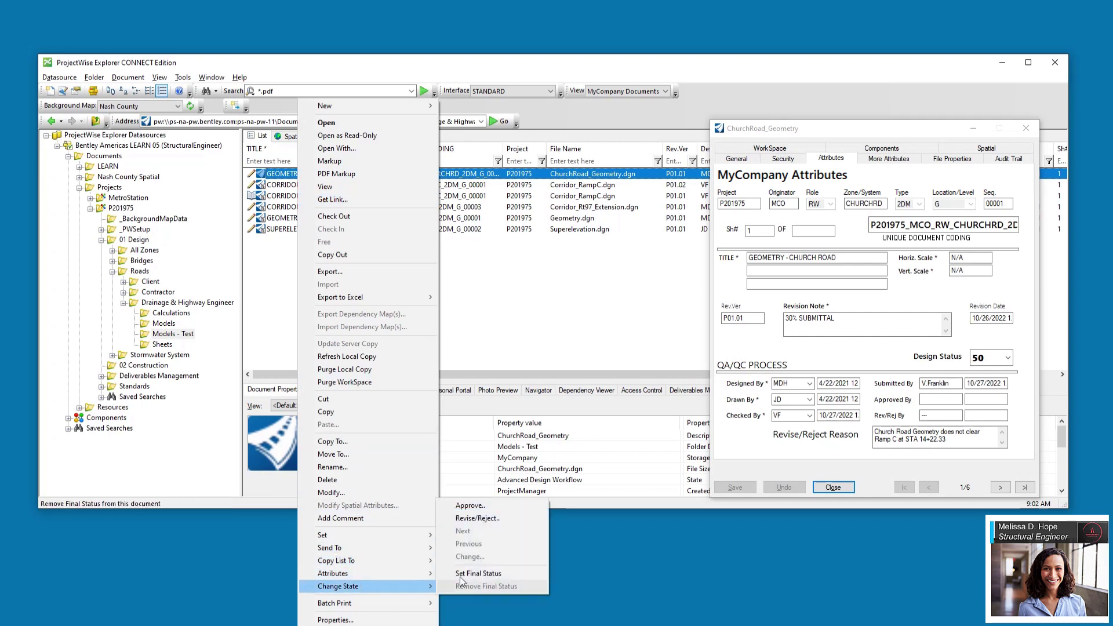
click(469, 587)
click(582, 363)
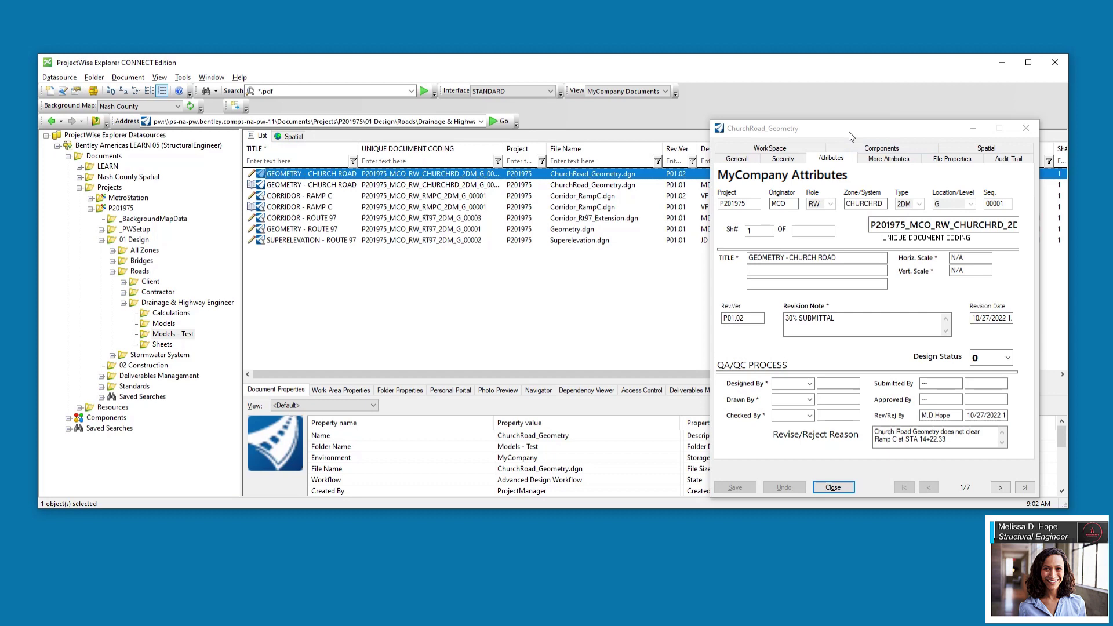
click(1026, 128)
shift+click(301, 197)
ctrl+click(301, 197)
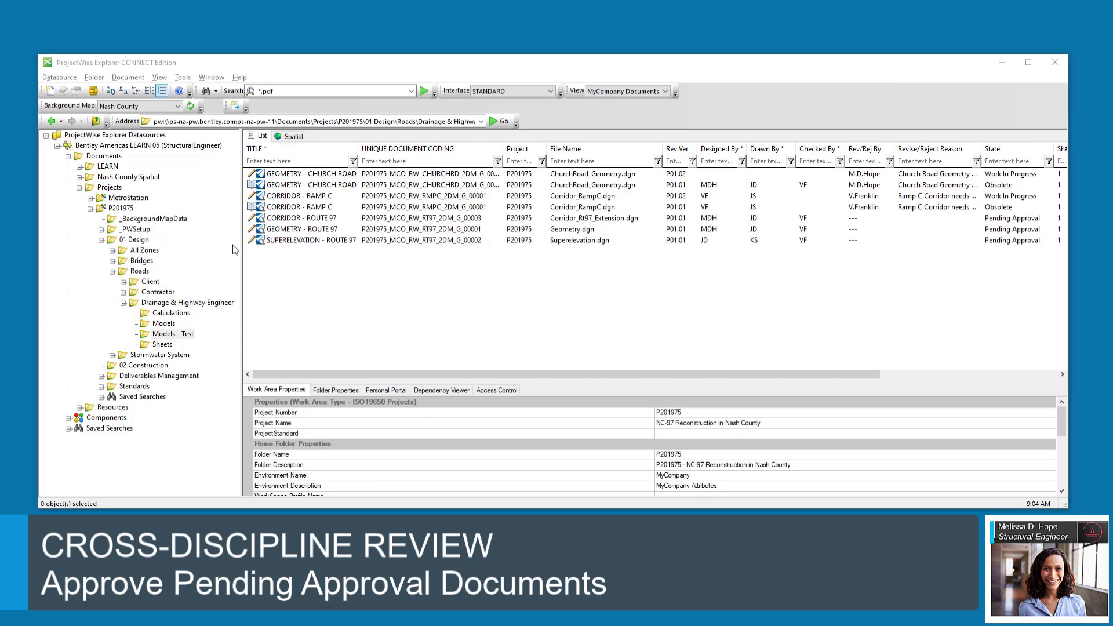
- Approve CORRIDOR, GEOMETRY and SUPERELEVATION - ROUTE 97, then close their attributes
click(276, 218)
shift+click(290, 240)
right_click(298, 229)
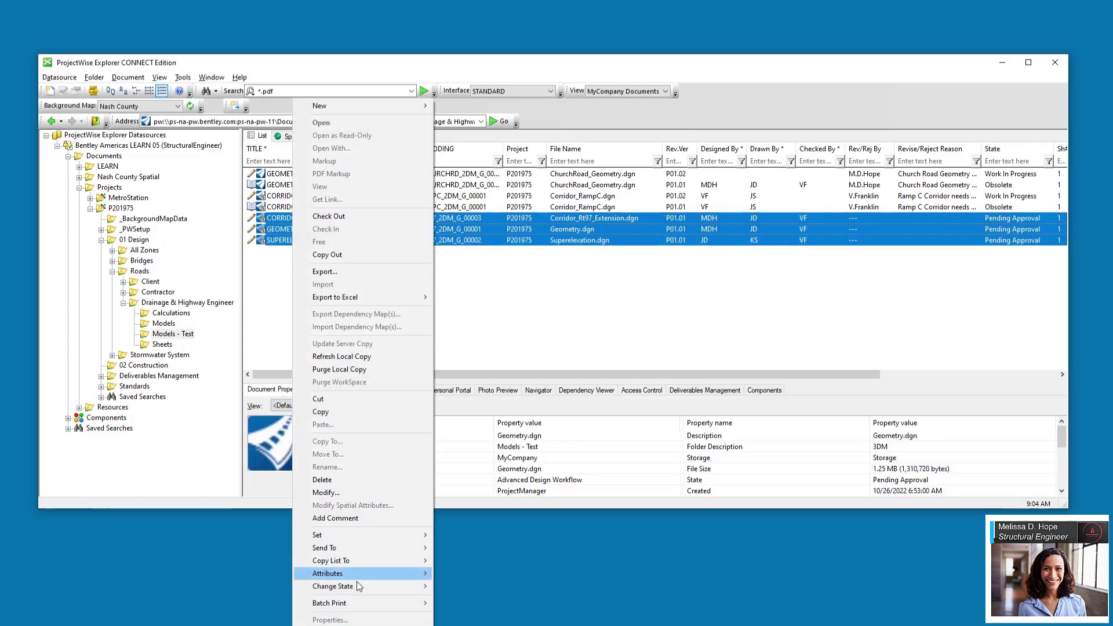
mouse_move(373, 579)
click(460, 504)
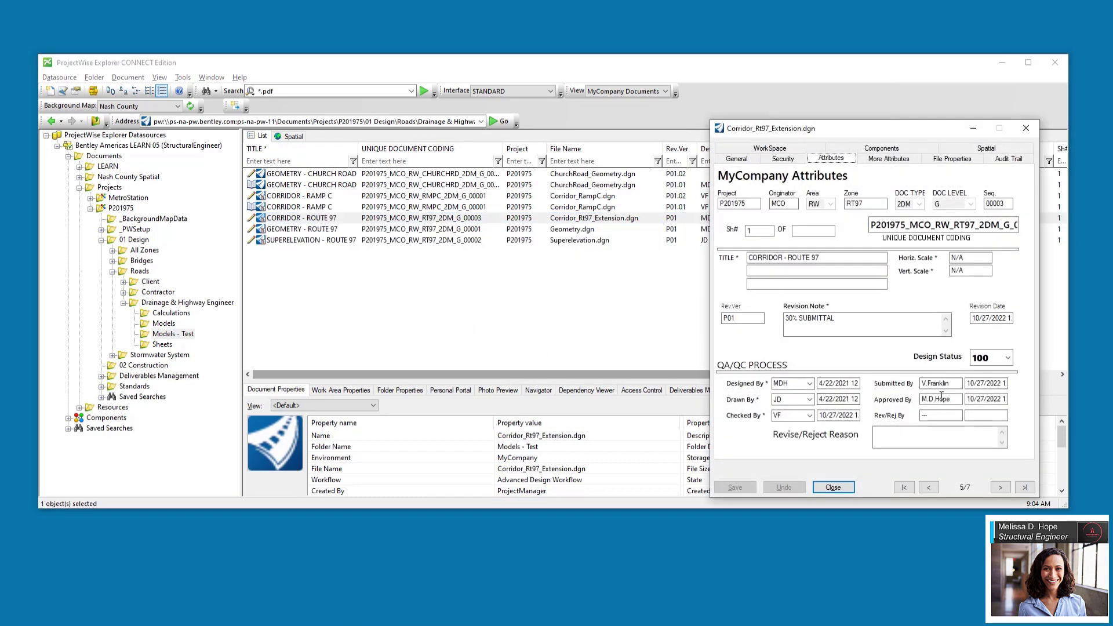
click(1002, 487)
click(1002, 487)
key(Escape)
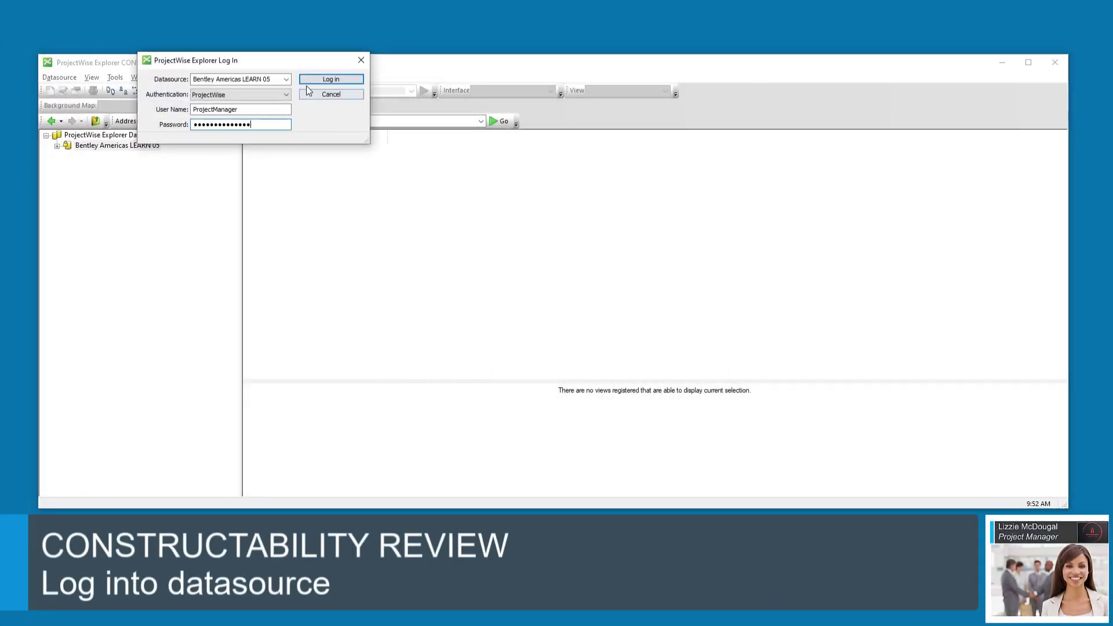
- Sign in as project manager and select the three Approved Route 97 documents in Models - Test
click(307, 80)
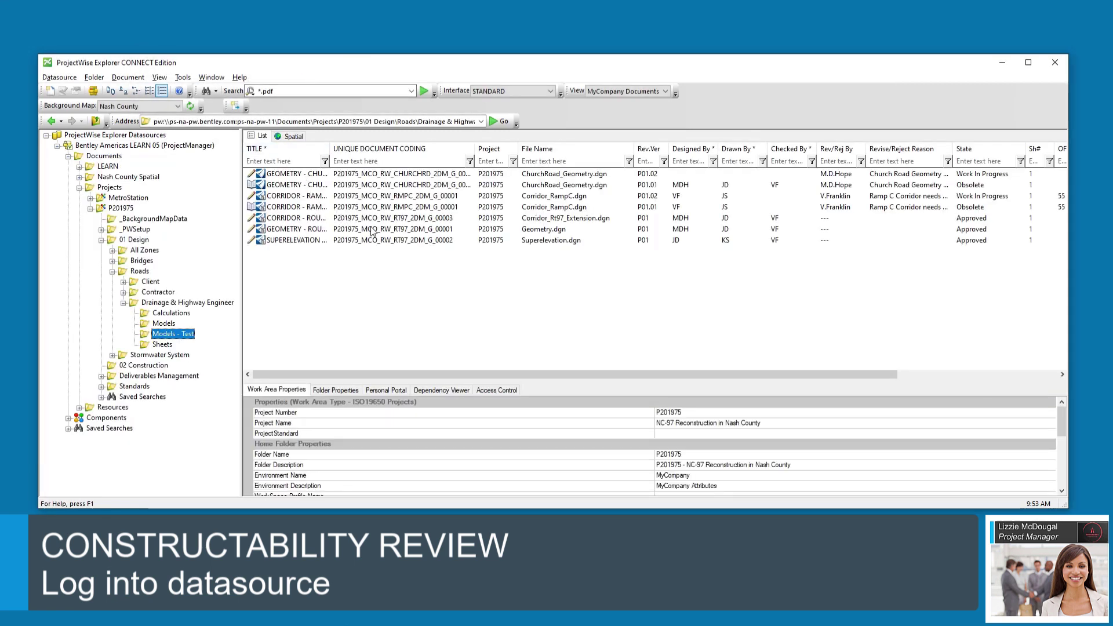
click(498, 218)
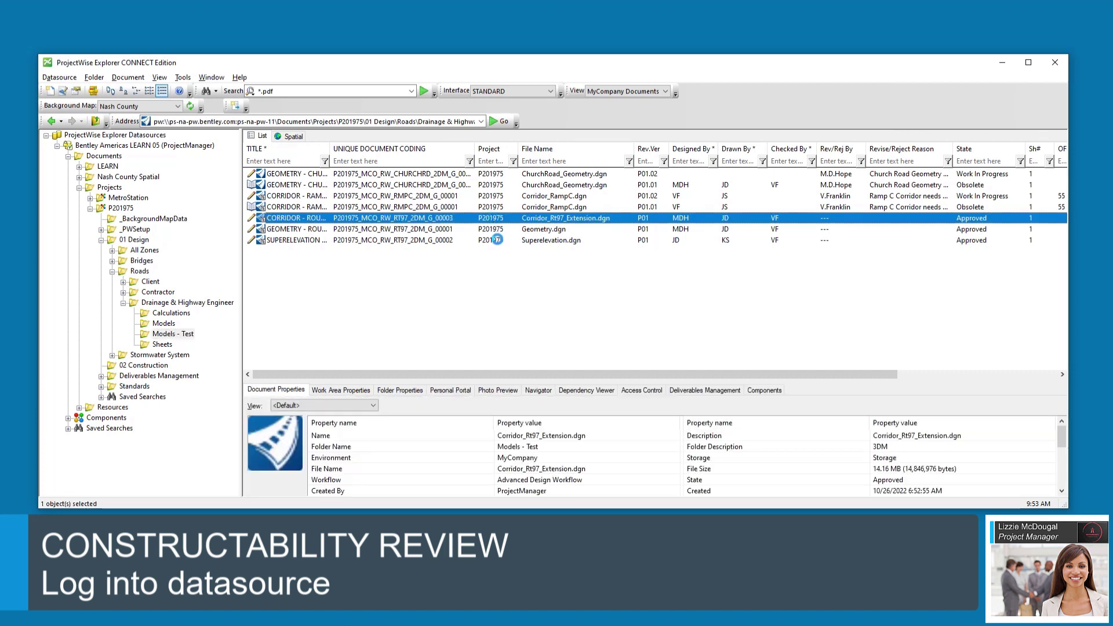
shift+click(497, 241)
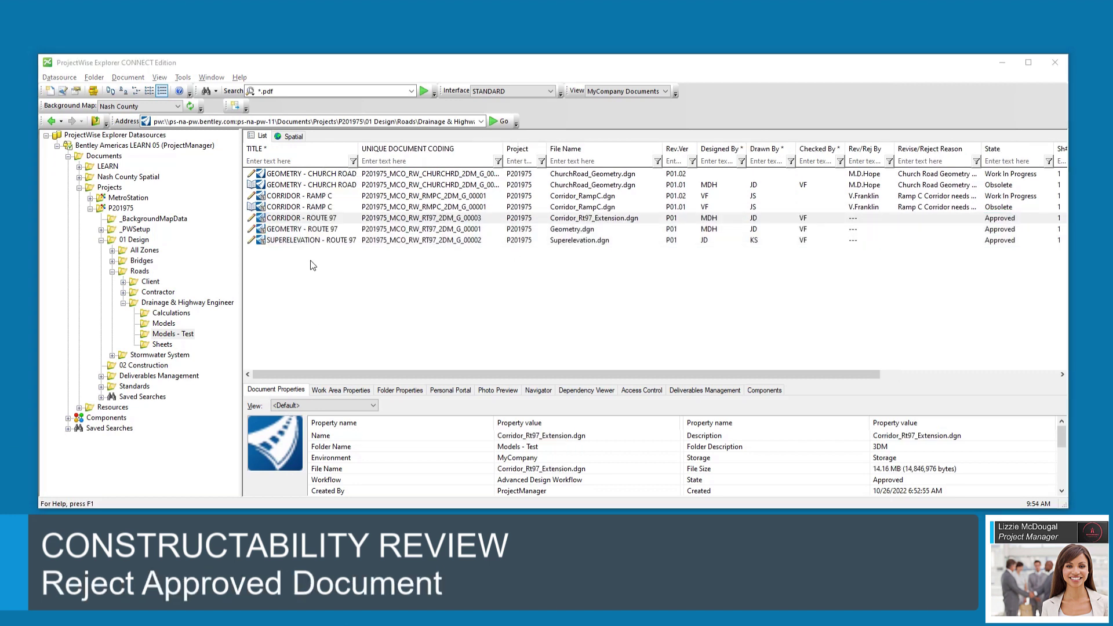
- Enter a reject reason on CORRIDOR - ROUTE 97 about revisiting Route 97 grading for Ramp C
click(320, 219)
double_click(318, 218)
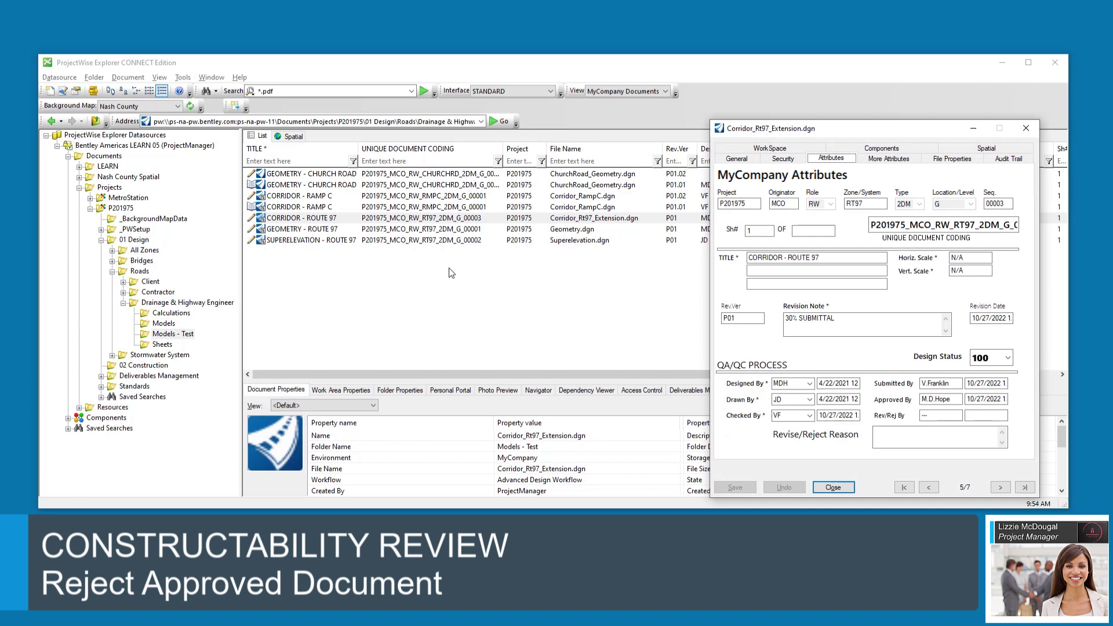
click(885, 431)
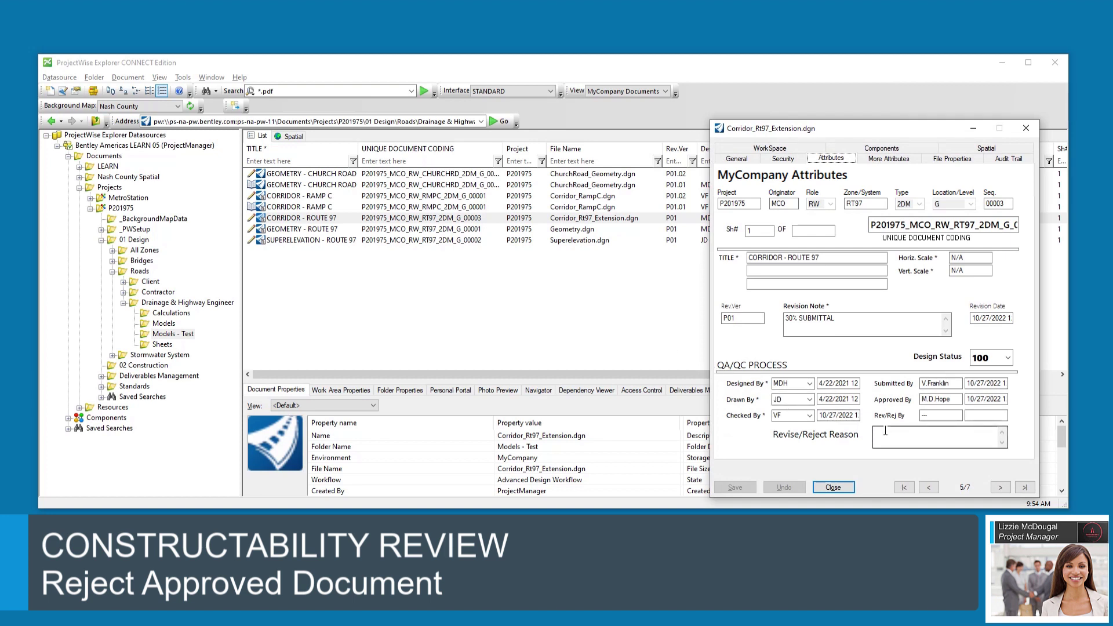
click(886, 431)
text(Route 97 grading needs to be revisited to account for Ramp C realignment)
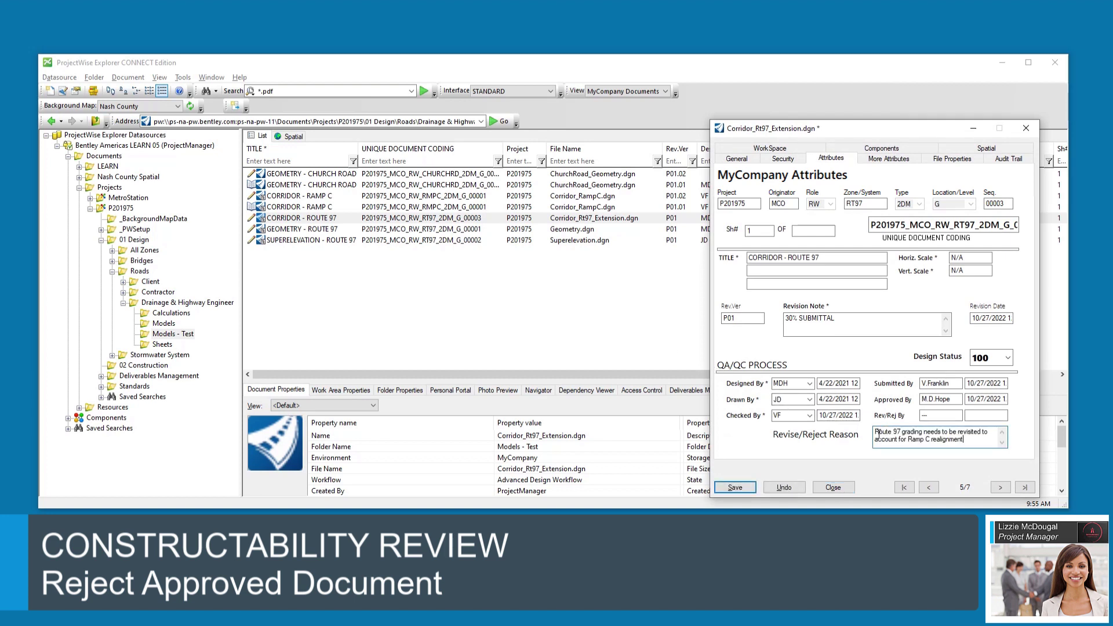
- Revise/Reject CORRIDOR - ROUTE 97, creating new major version P02.01
right_click(296, 218)
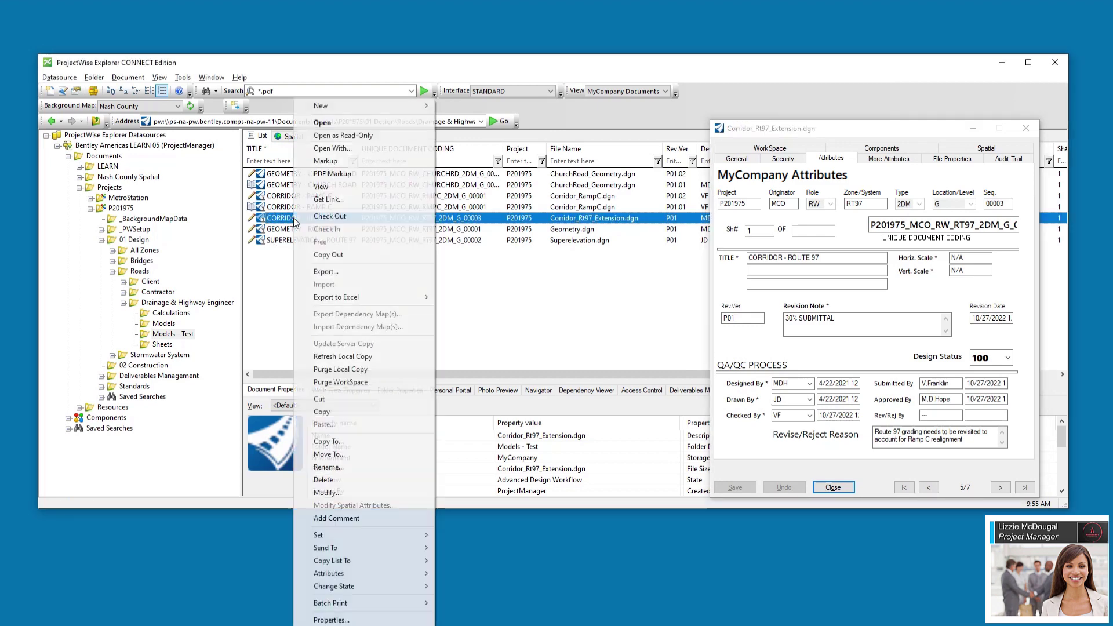
mouse_move(377, 586)
click(473, 518)
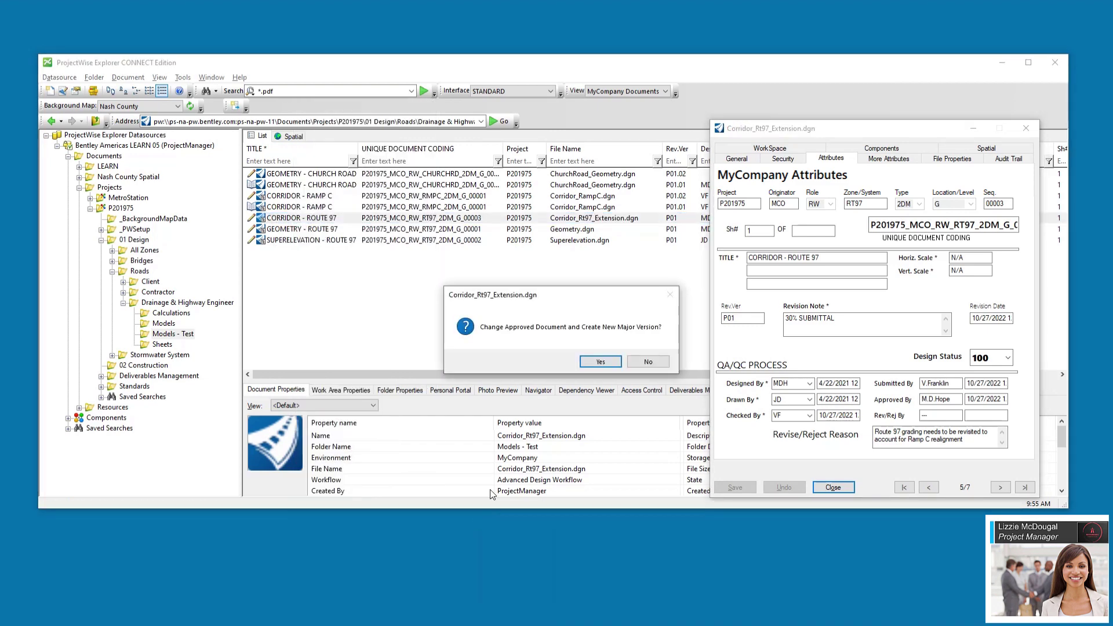
click(601, 362)
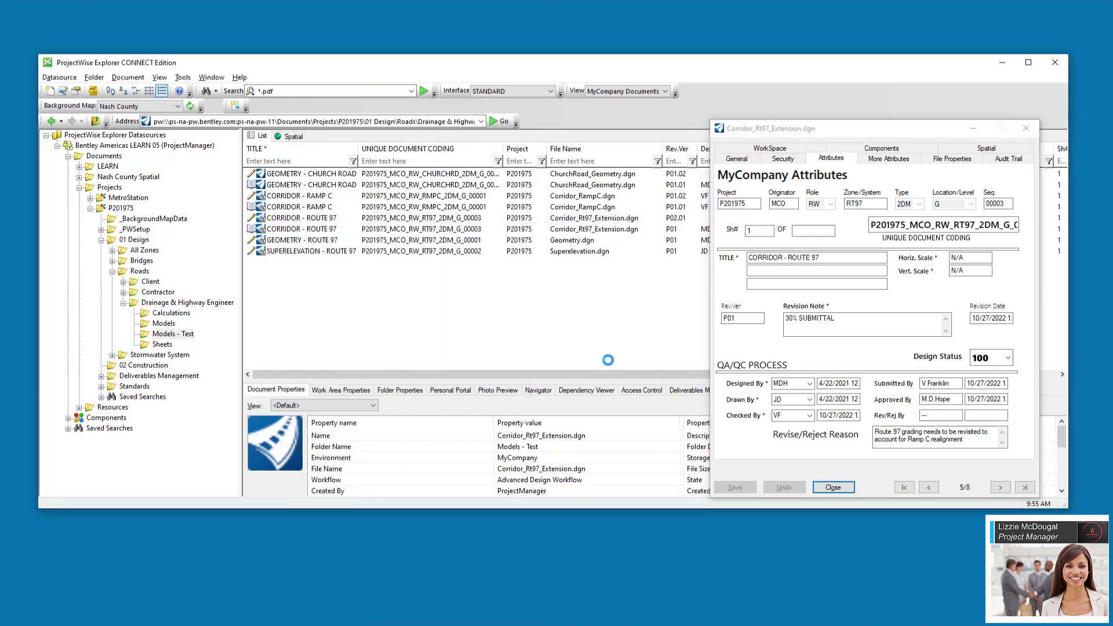